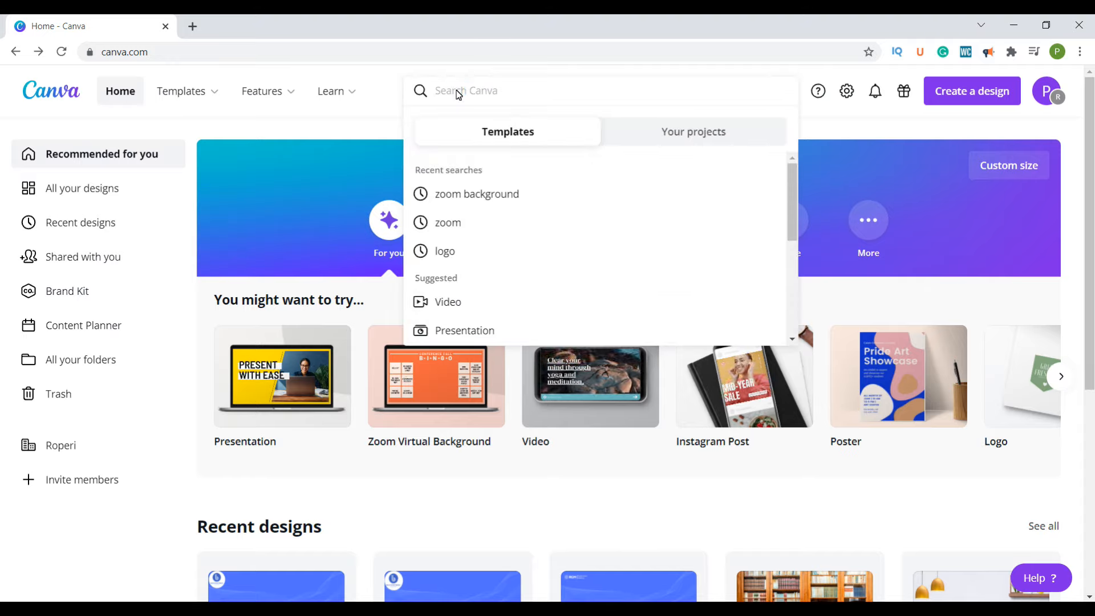
Search the templates for "zoom background", browse the designs and open the blue corporate one with wavy lines for editing.
left_click(462, 197)
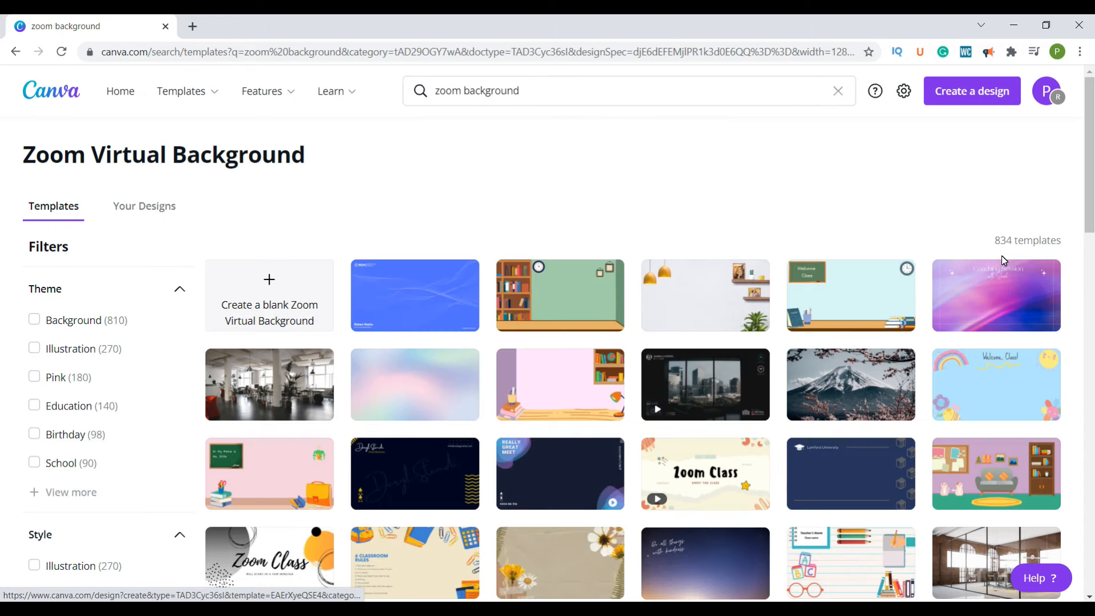
scroll(1091, 161, "down", 2)
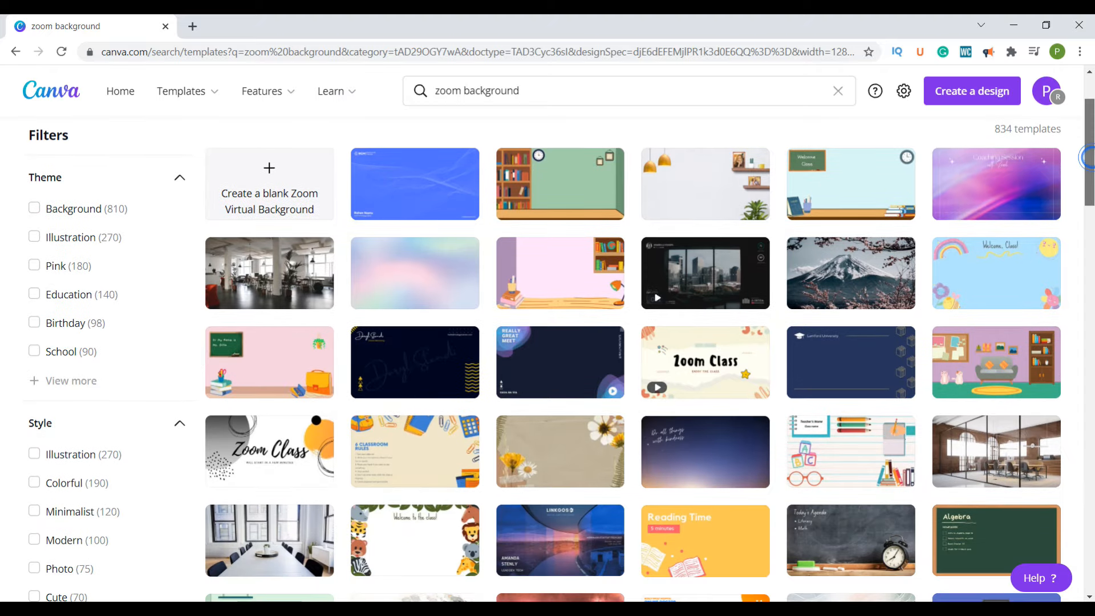
scroll(1091, 161, "down", 2)
scroll(1091, 162, "down", 1)
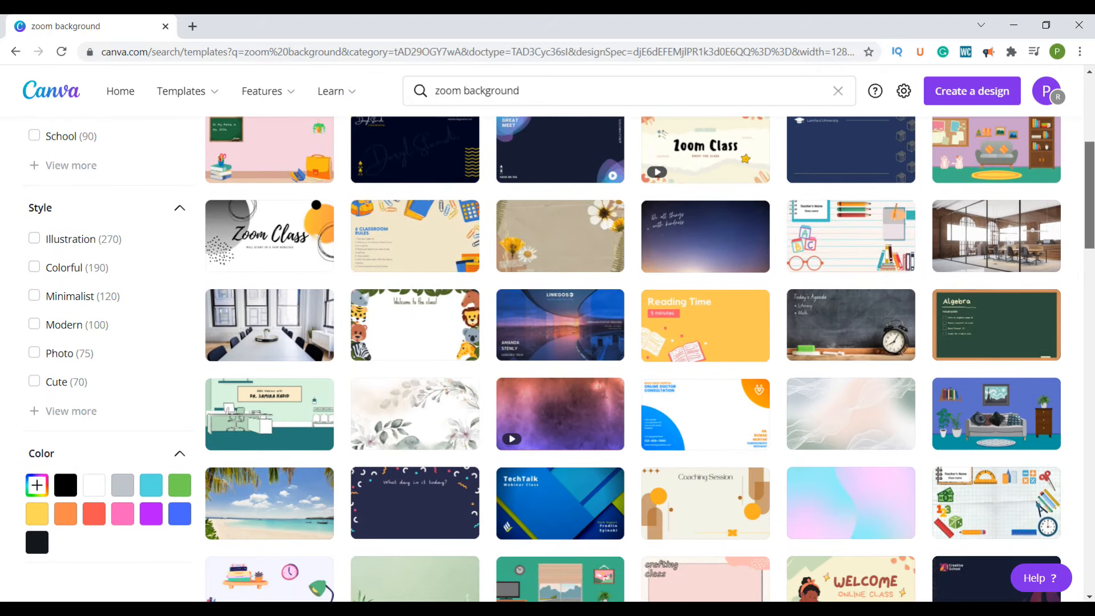
scroll(1091, 161, "down", 2)
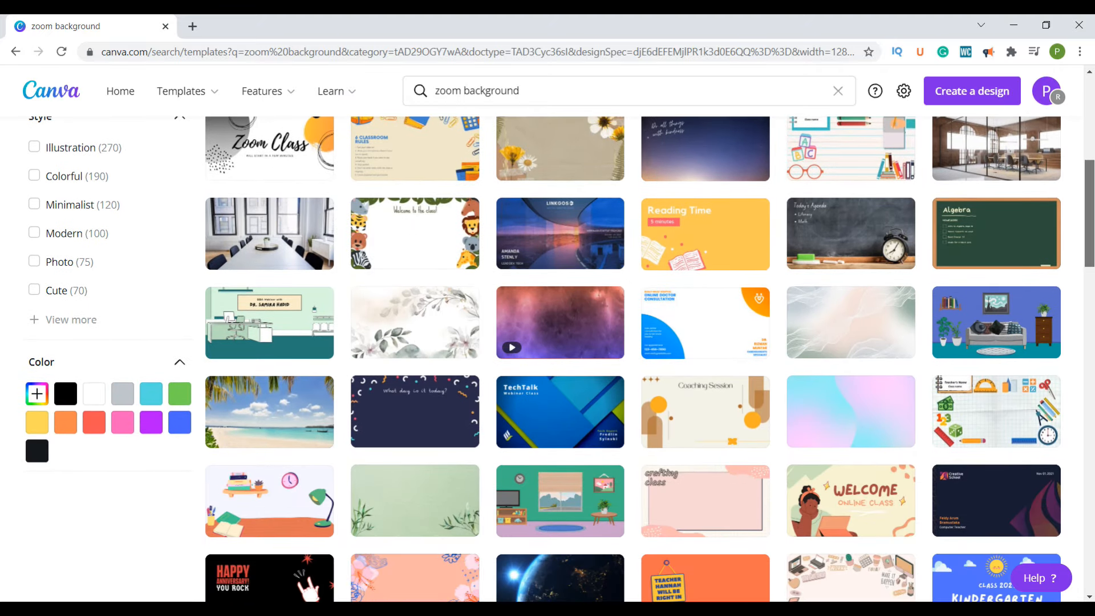
scroll(547, 359, "down", 1)
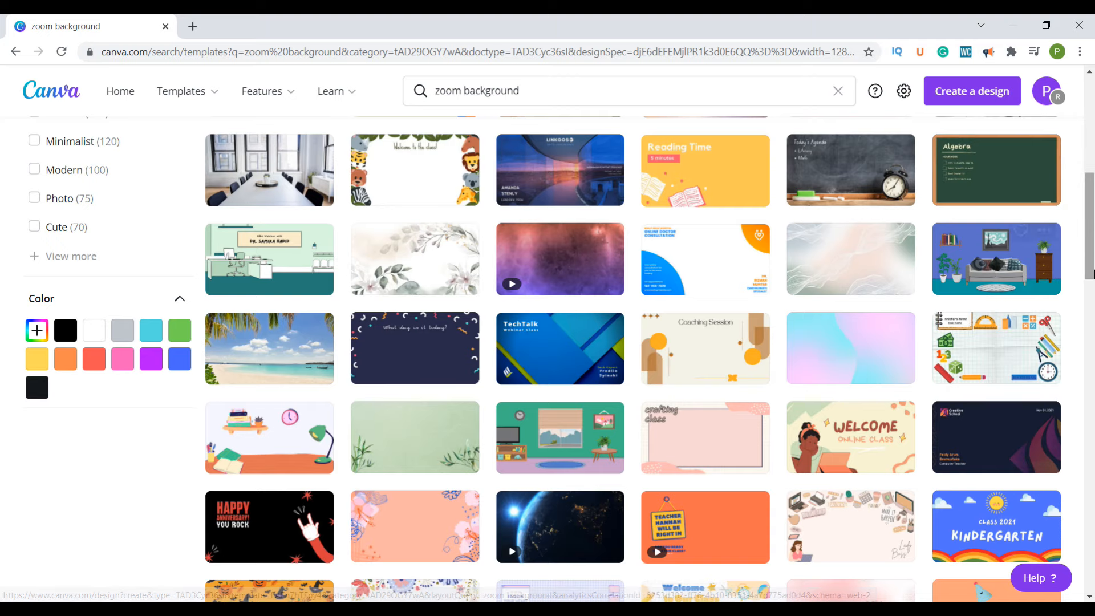
left_click_drag(1088, 228, 1089, 133)
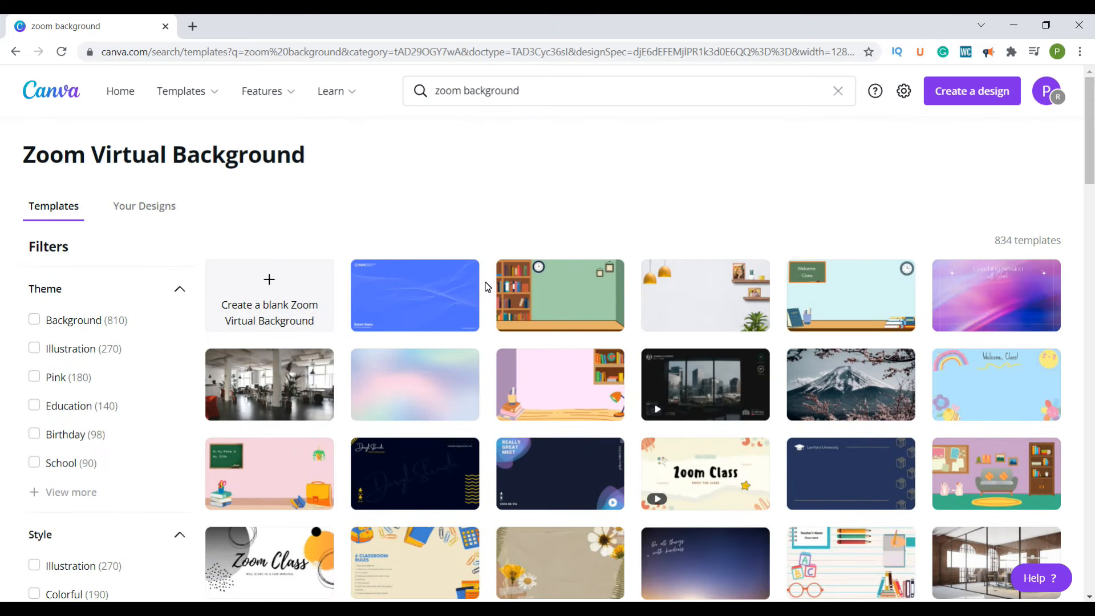
left_click(402, 288)
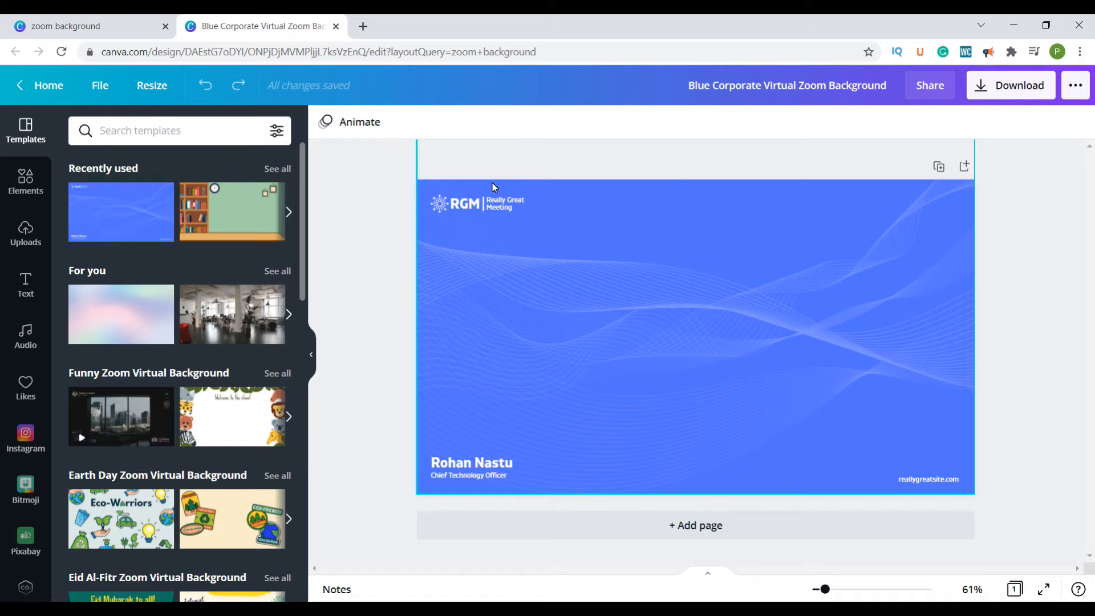
Replace the RGM logo with the uploaded transparent Blue Strap Media logo, placed in the design's upper-left corner.
left_click(442, 206)
key("Delete")
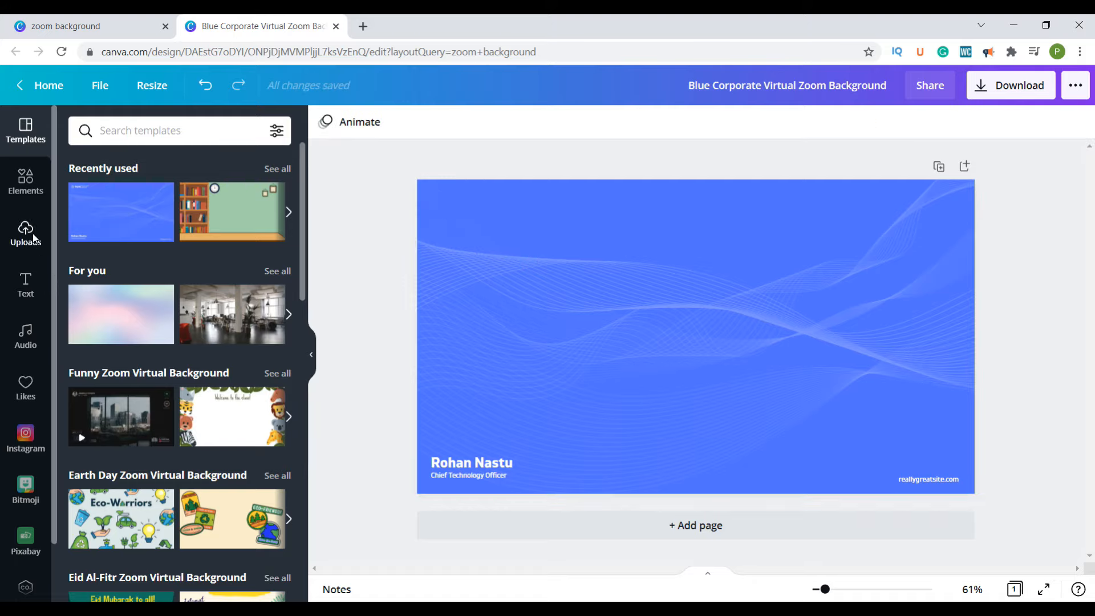
left_click(26, 231)
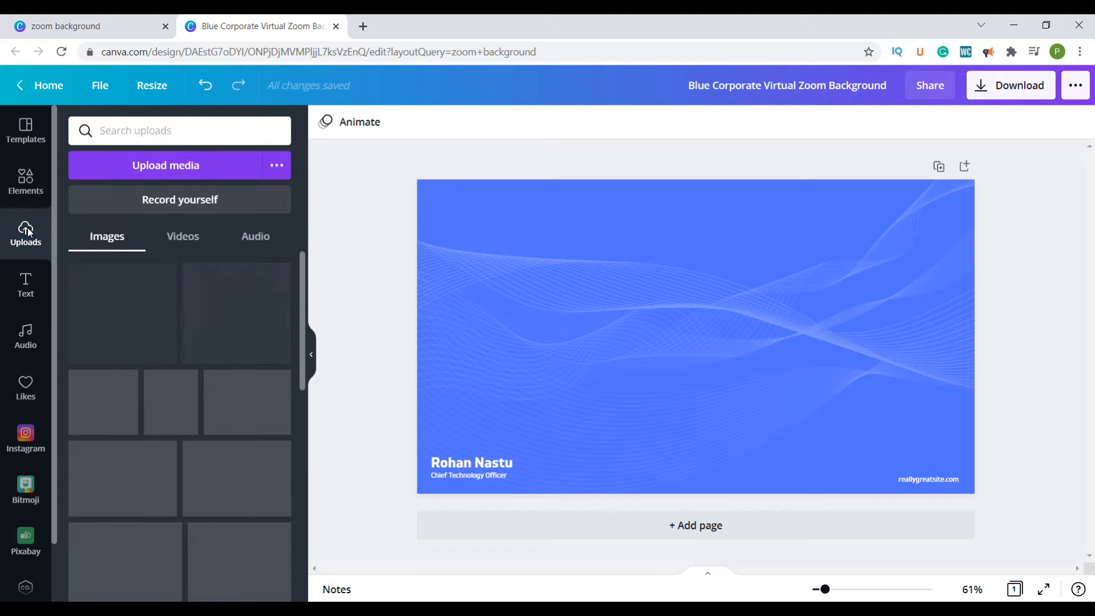
left_click_drag(125, 320, 570, 234)
left_click_drag(545, 289, 542, 322)
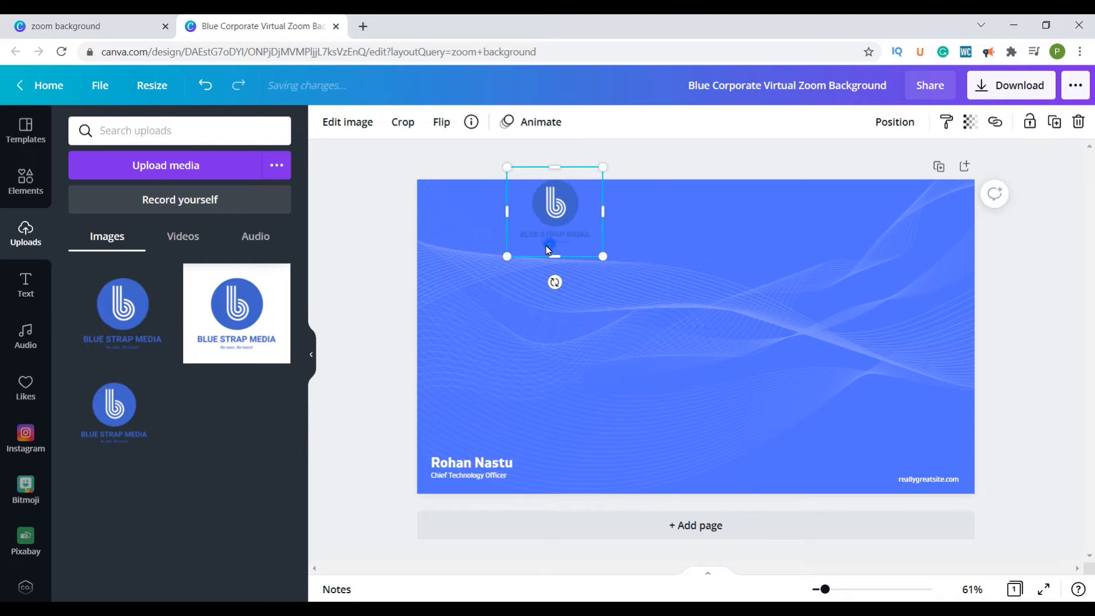
left_click_drag(546, 249, 463, 264)
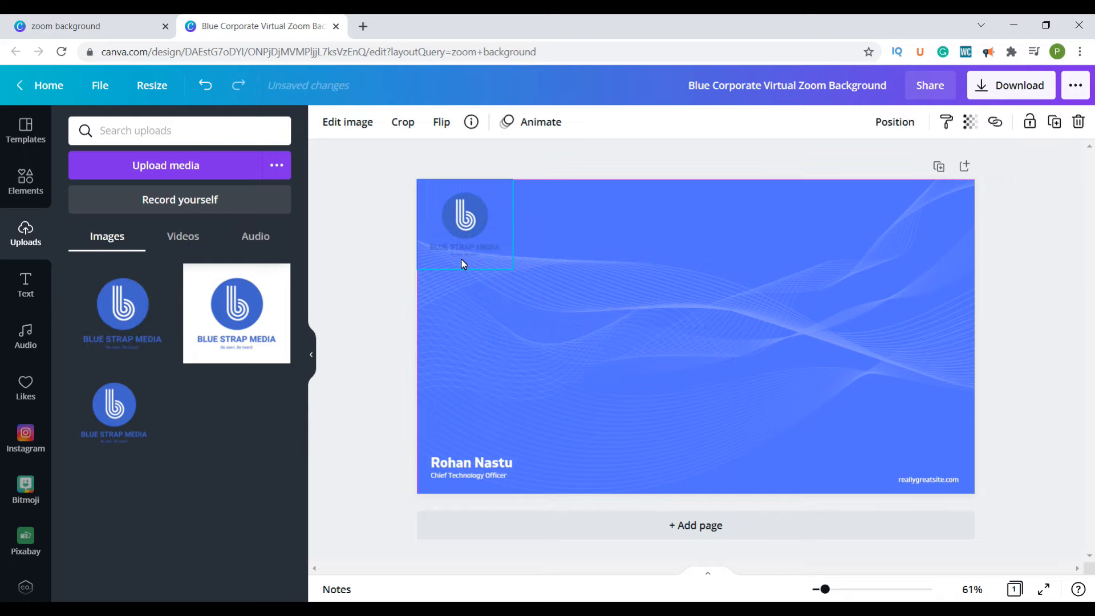
left_click(545, 377)
Put a white circle behind the Blue Strap Media logo in the design's corner and centre the logo on it.
left_click(26, 182)
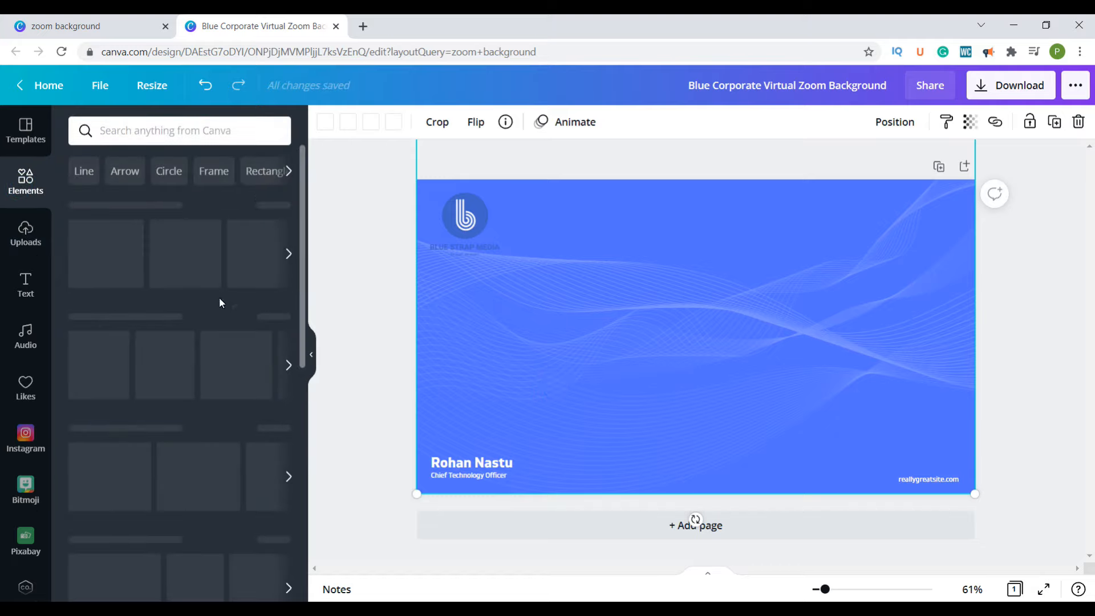
left_click(100, 248)
left_click_drag(783, 425, 506, 269)
left_click(326, 123)
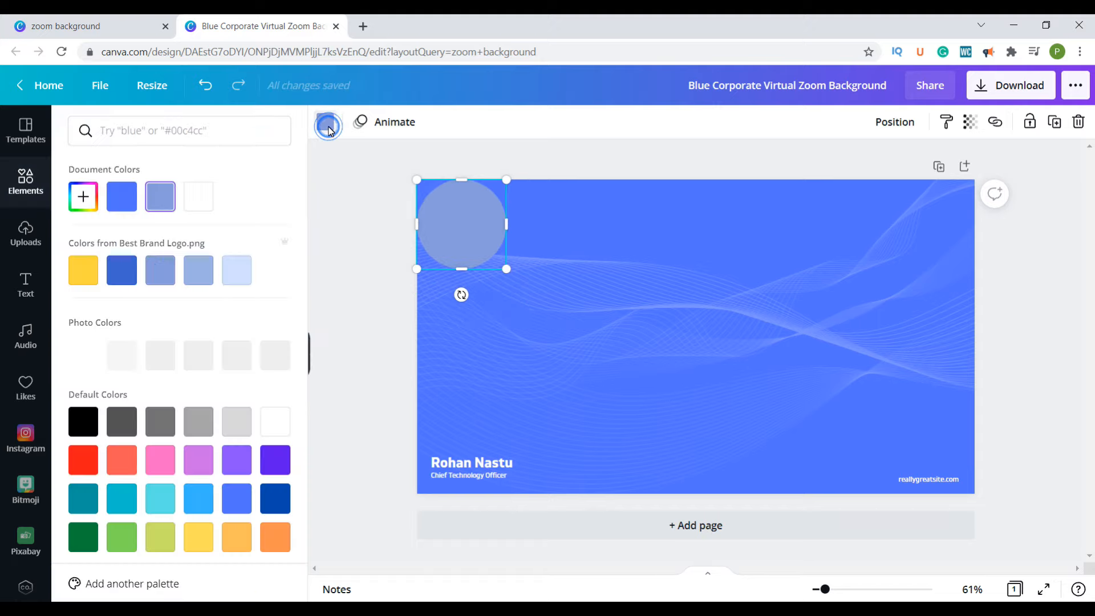
left_click(198, 197)
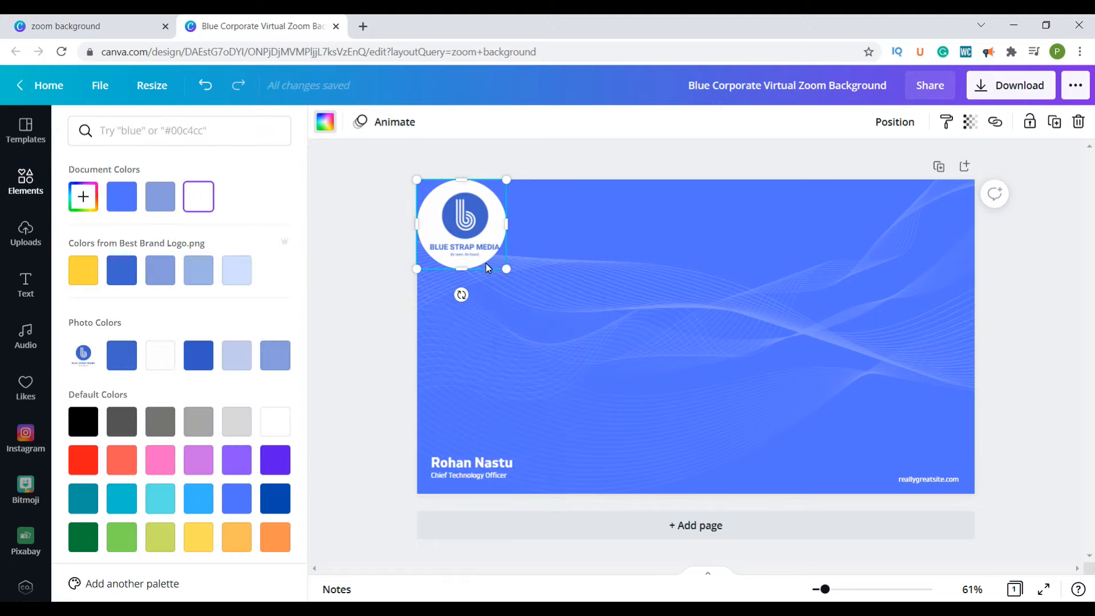
left_click_drag(471, 226, 468, 224)
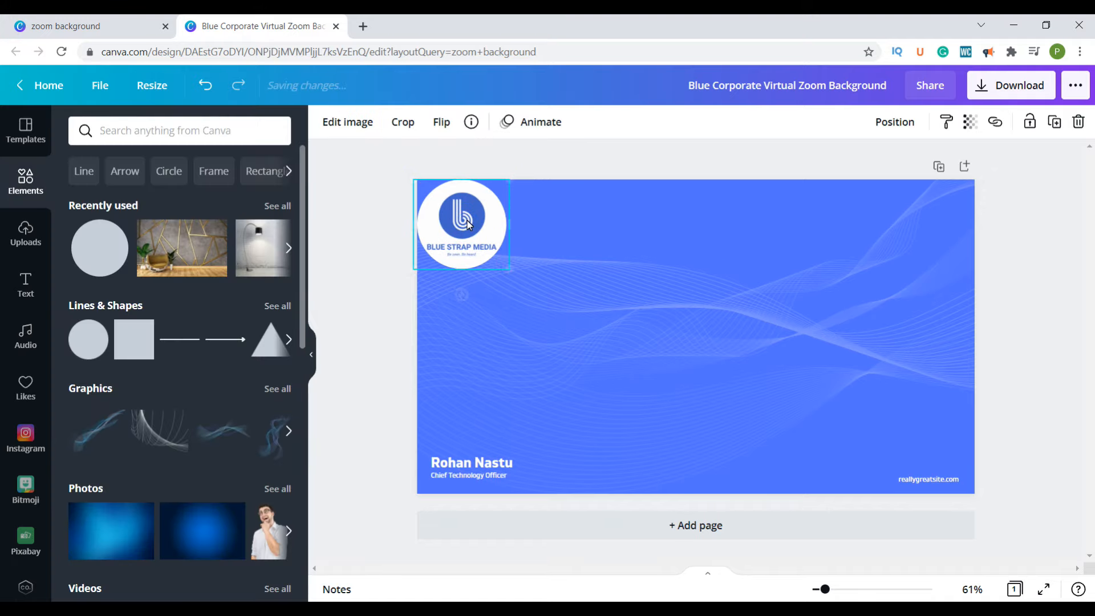
left_click(594, 268)
Replace the placeholder name with the presenter's first name and the job title below it with "Digital marketing strategist".
left_click(498, 463)
double_click(498, 464)
type("Peris")
left_click(488, 478)
double_click(487, 478)
left_click(498, 489)
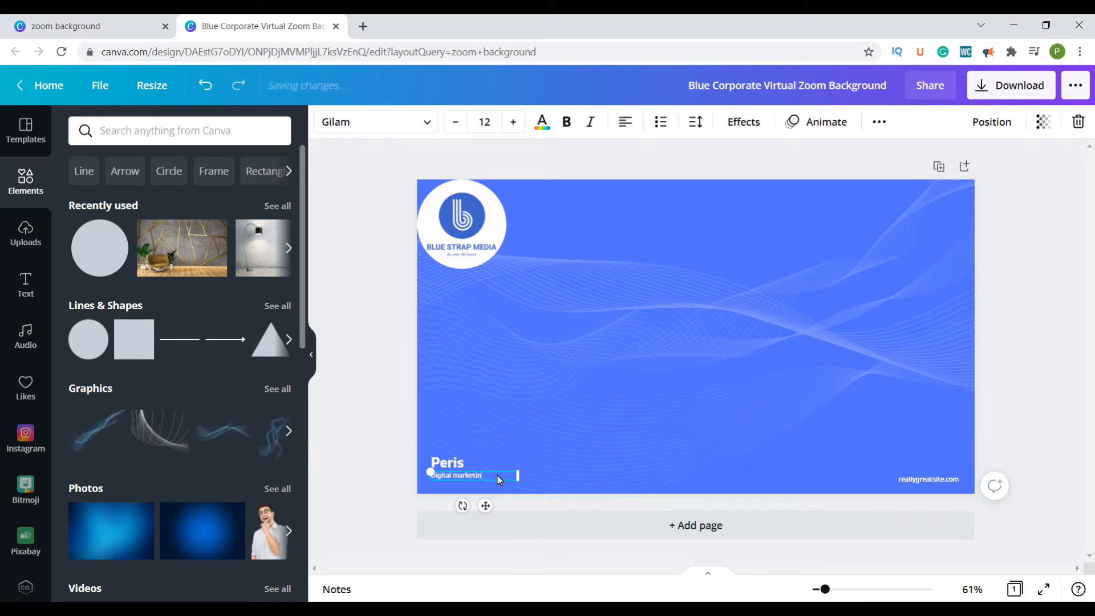
type("g strategist")
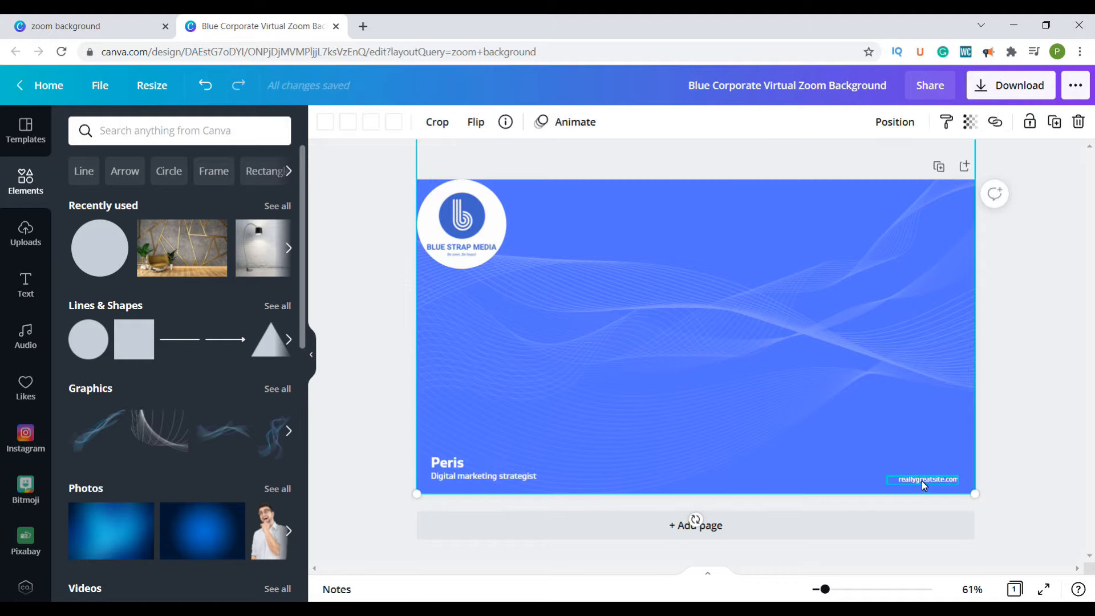
Delete the reallygreatsite.com website text from the design's lower-right corner.
left_click(932, 478)
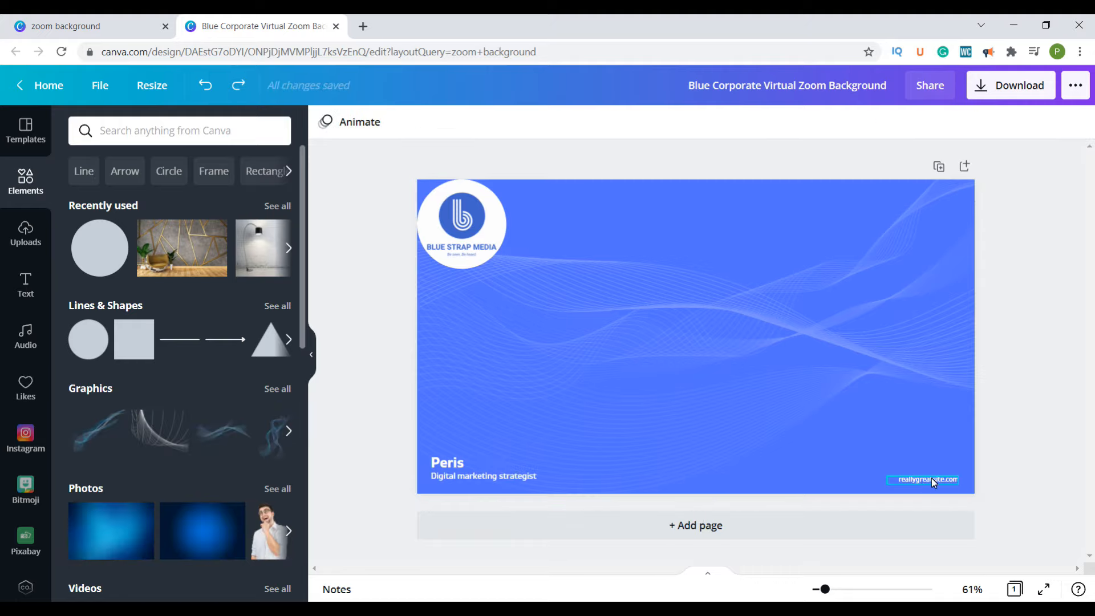
key("Delete")
left_click(806, 276)
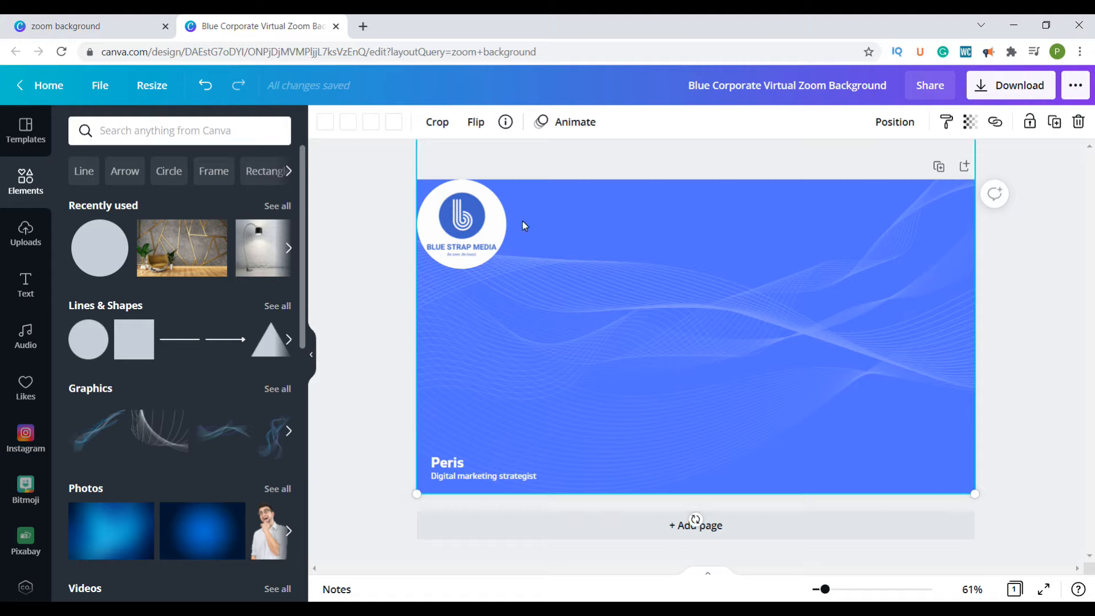
Download the finished background as a PNG at size 1 and return to editing the design.
left_click(1010, 90)
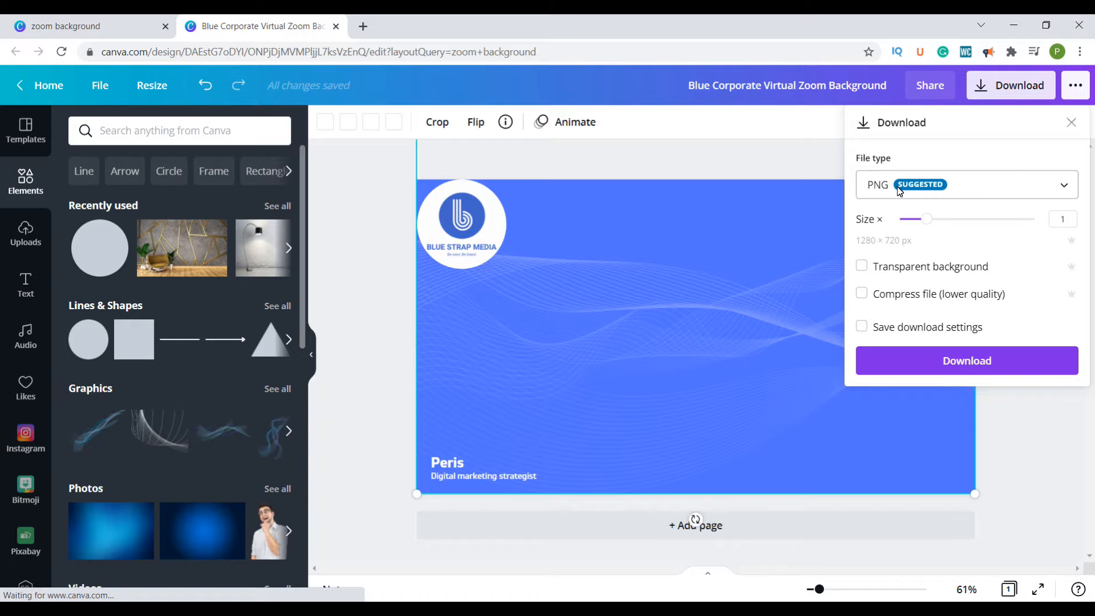
left_click(948, 372)
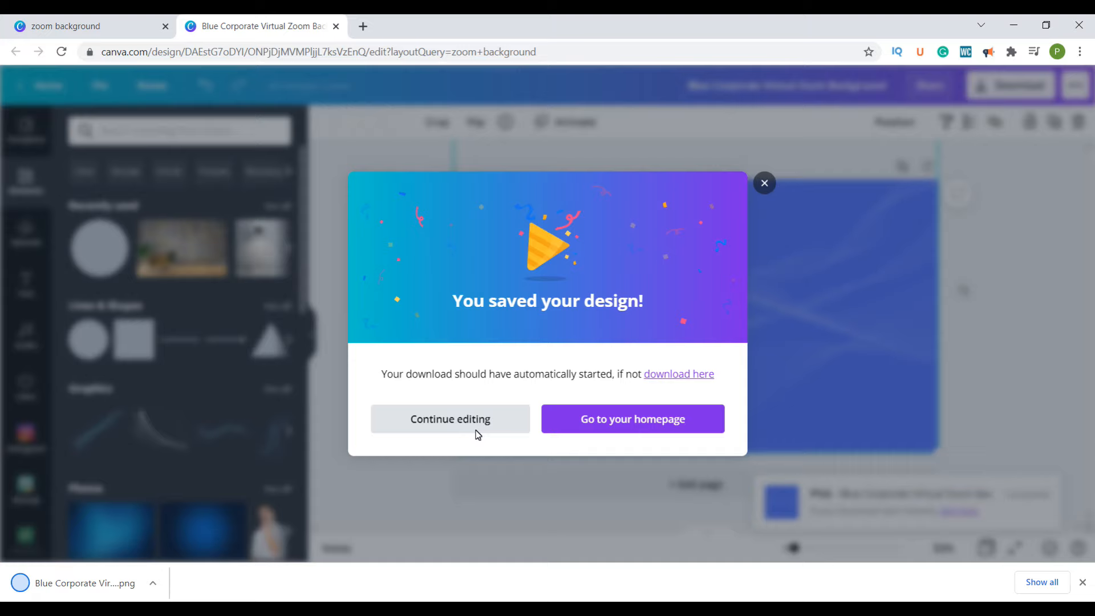
left_click(478, 434)
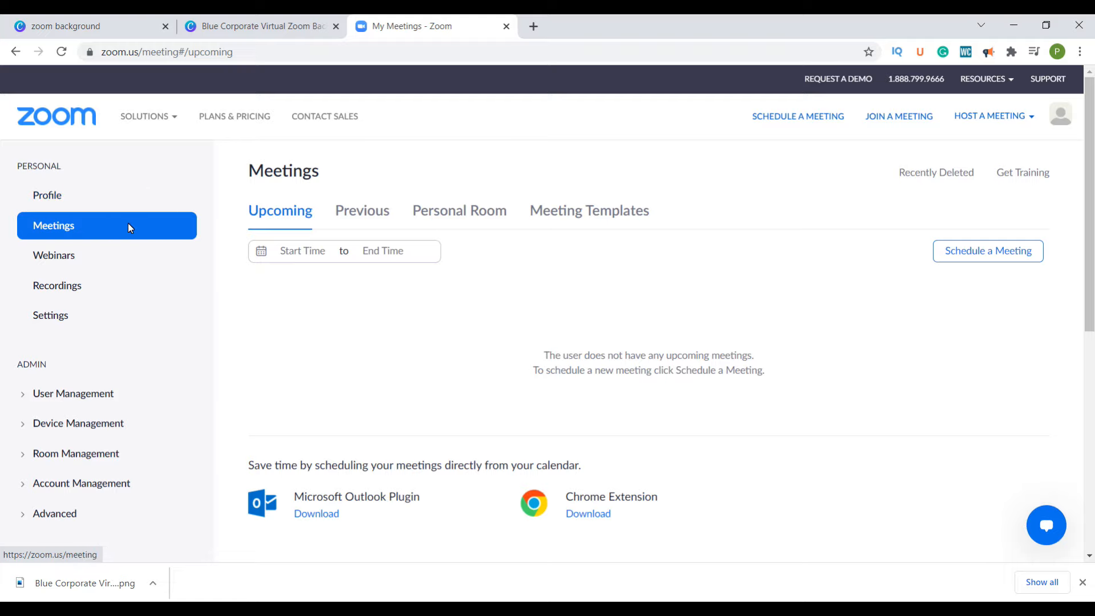
Switch Virtual background off and back on in the In Meeting (Advanced) settings of Zoom's web portal.
left_click(51, 317)
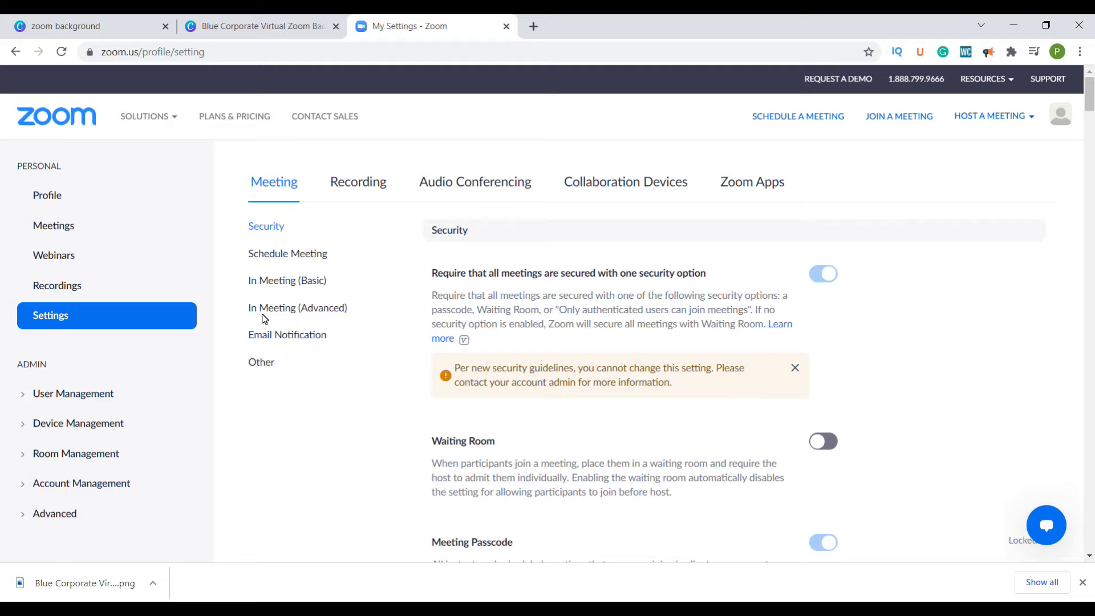
left_click(299, 310)
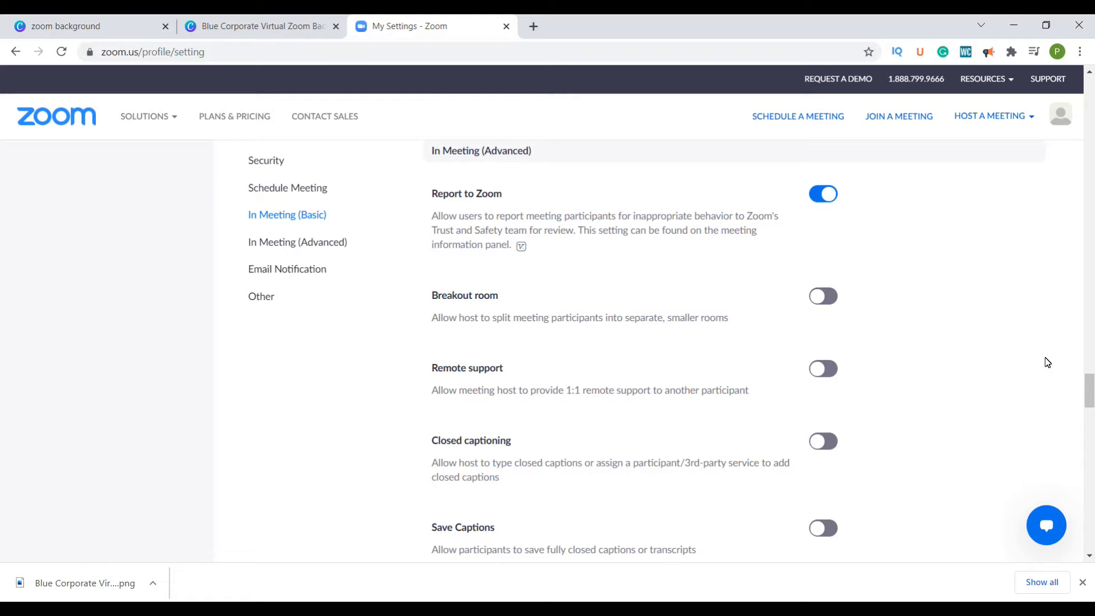
left_click_drag(1084, 378, 1093, 421)
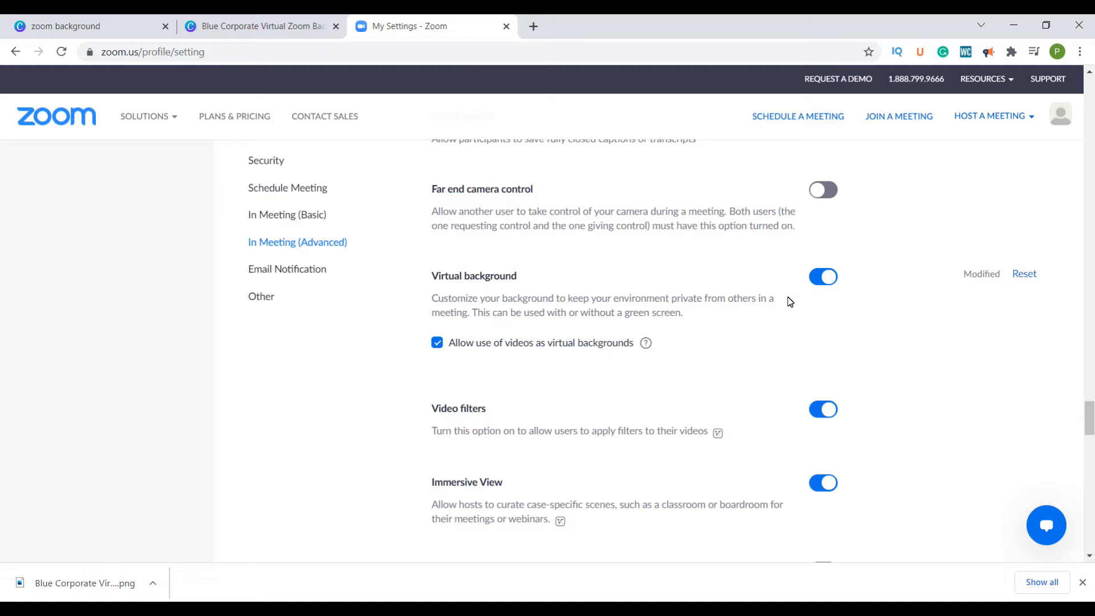
left_click(825, 279)
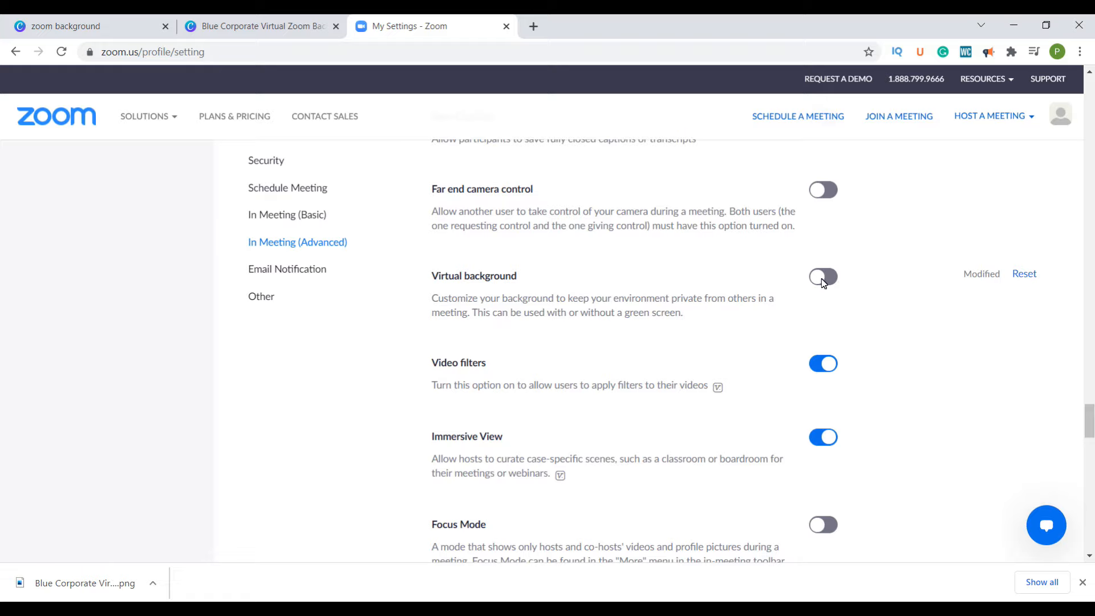
left_click(819, 277)
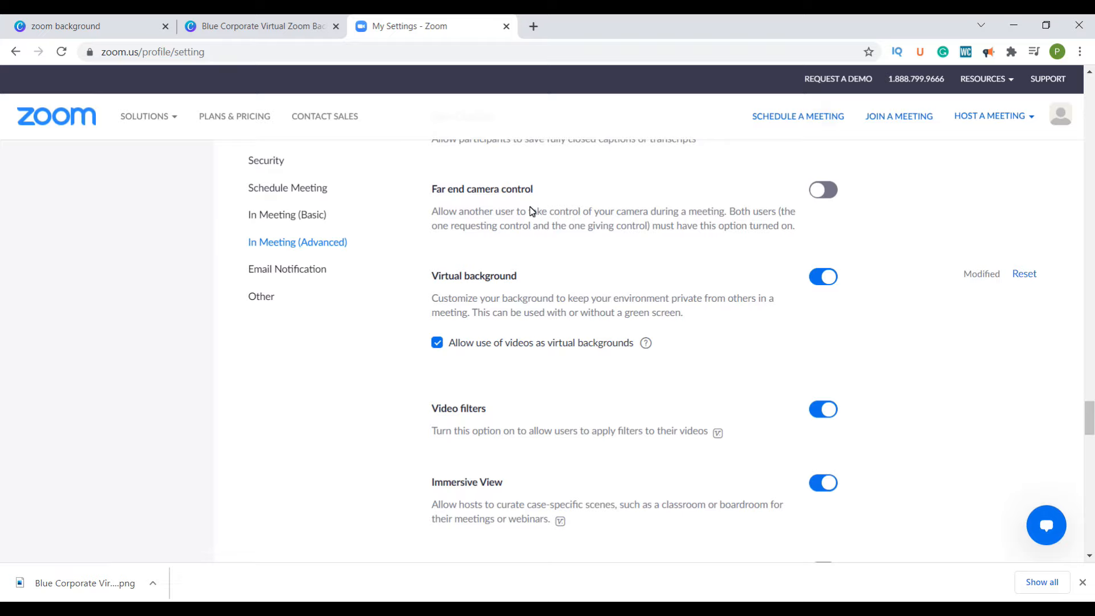
Switch to the Zoom desktop app, open its Background & Filters settings and apply the Grass virtual background.
key("alt+Tab")
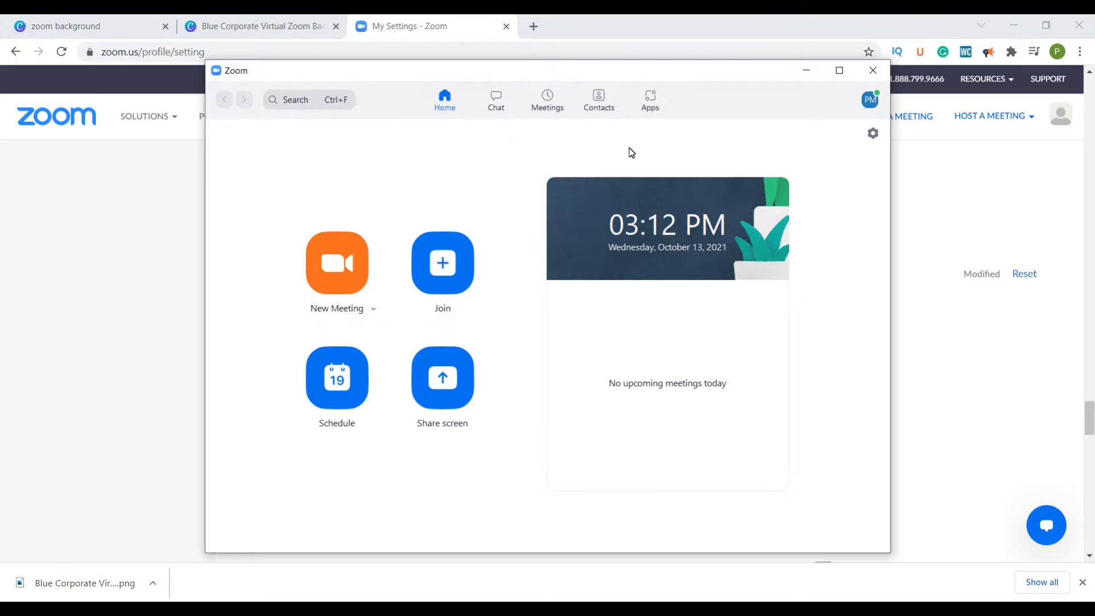
left_click(874, 135)
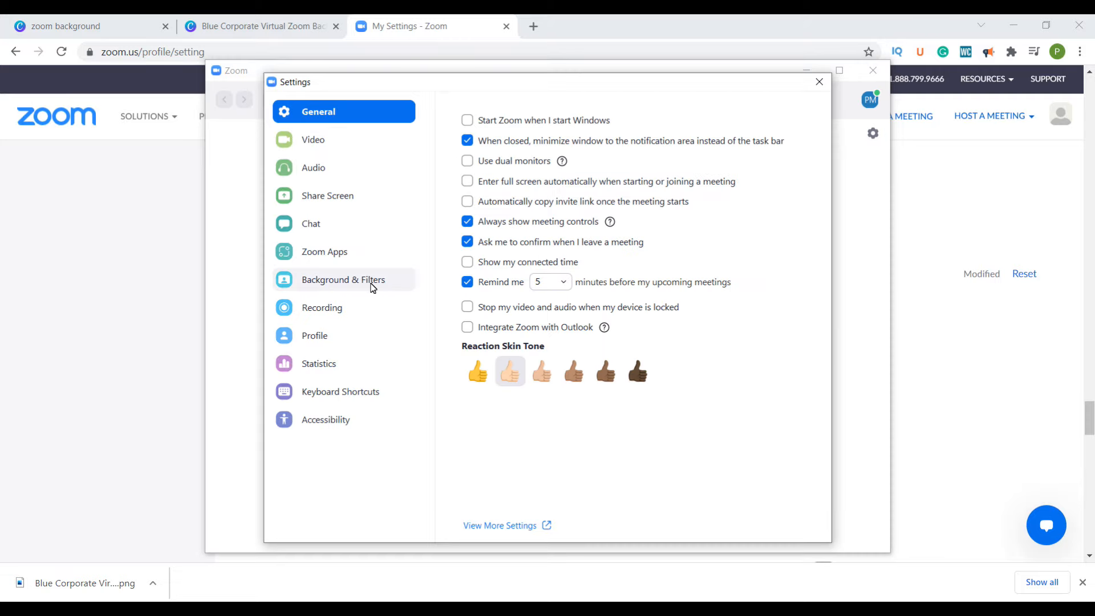
left_click(372, 285)
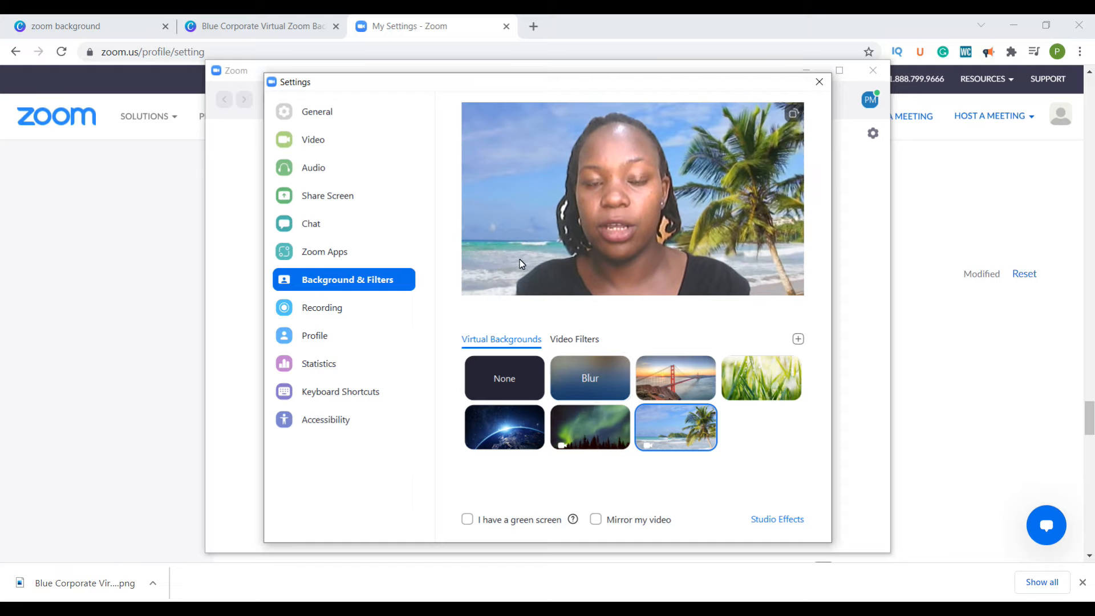
left_click(754, 382)
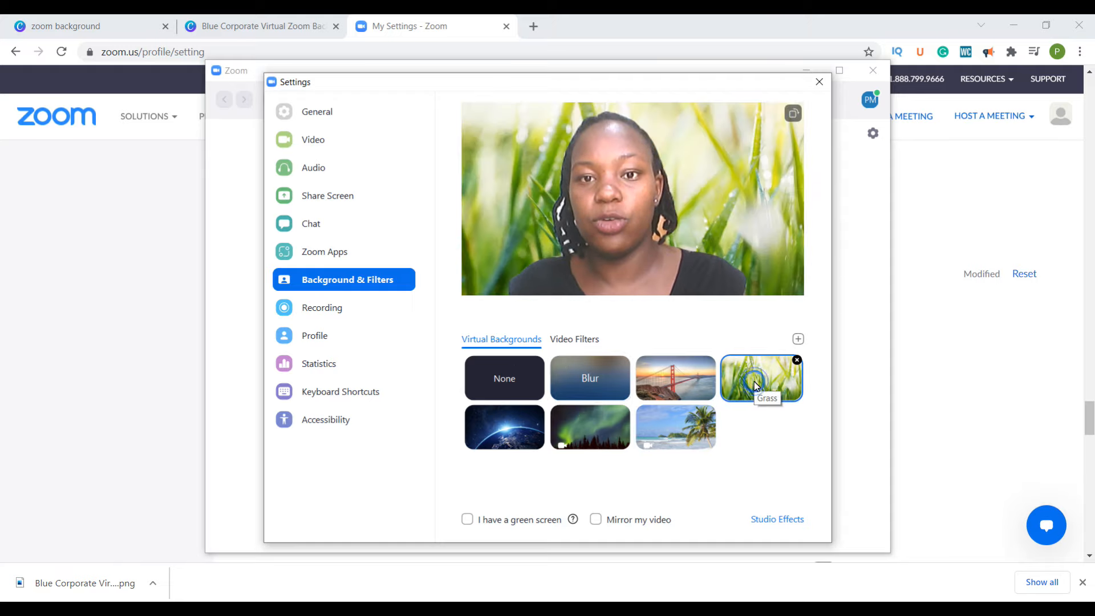
Add the image "Blue Corporate Virtual Zoom Background (4)" from Downloads as a virtual background.
left_click(797, 340)
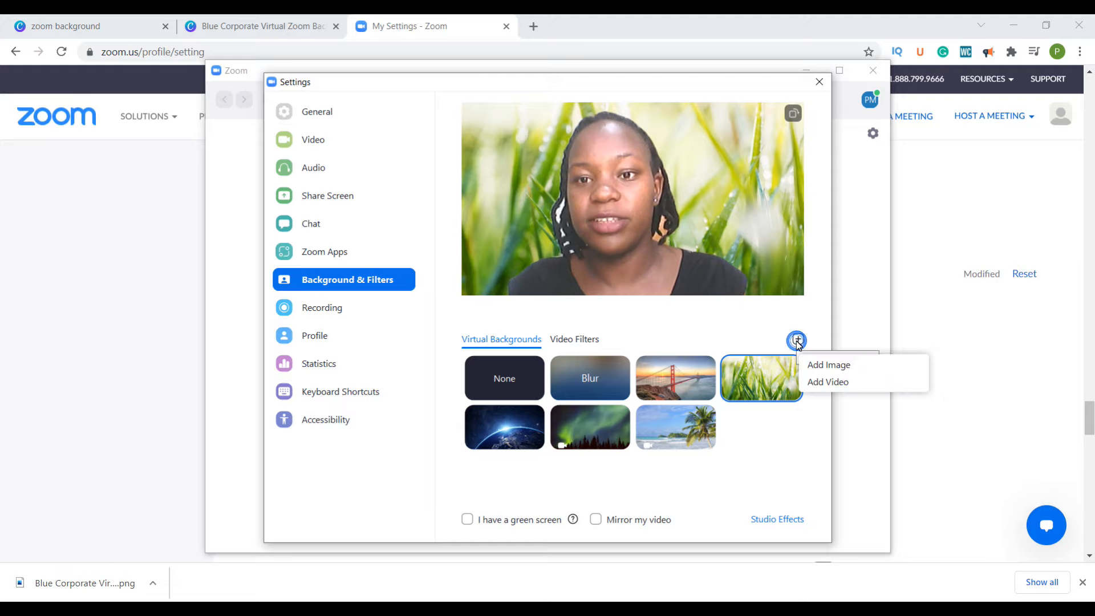
left_click(823, 364)
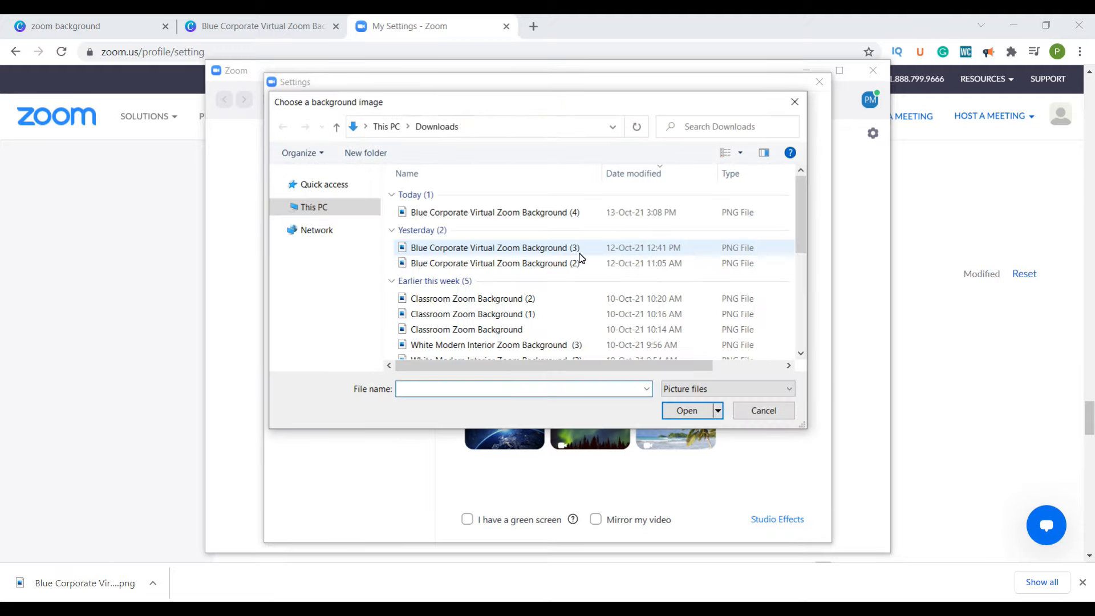
left_click(496, 213)
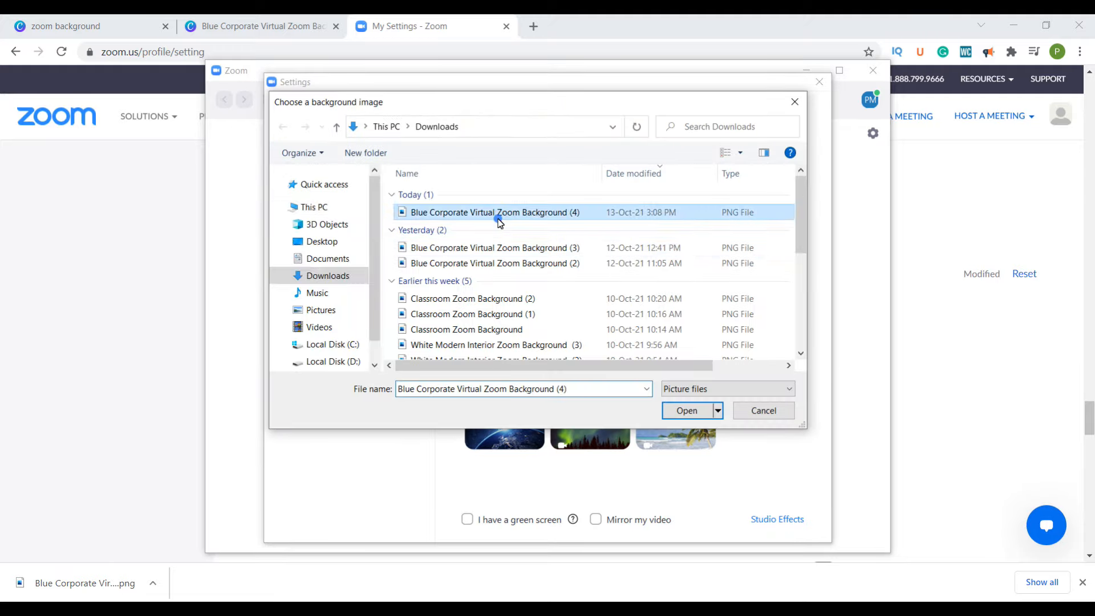
left_click(682, 411)
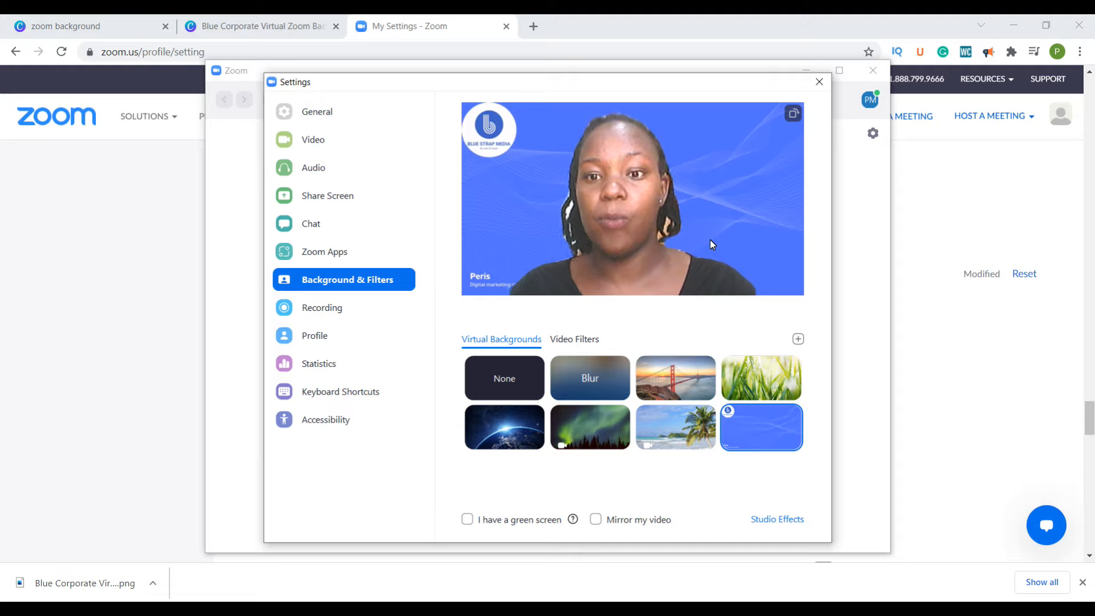
Try the thin arched eyebrow style and the dark red lip color in Studio Effects, and reset the effects.
left_click(766, 522)
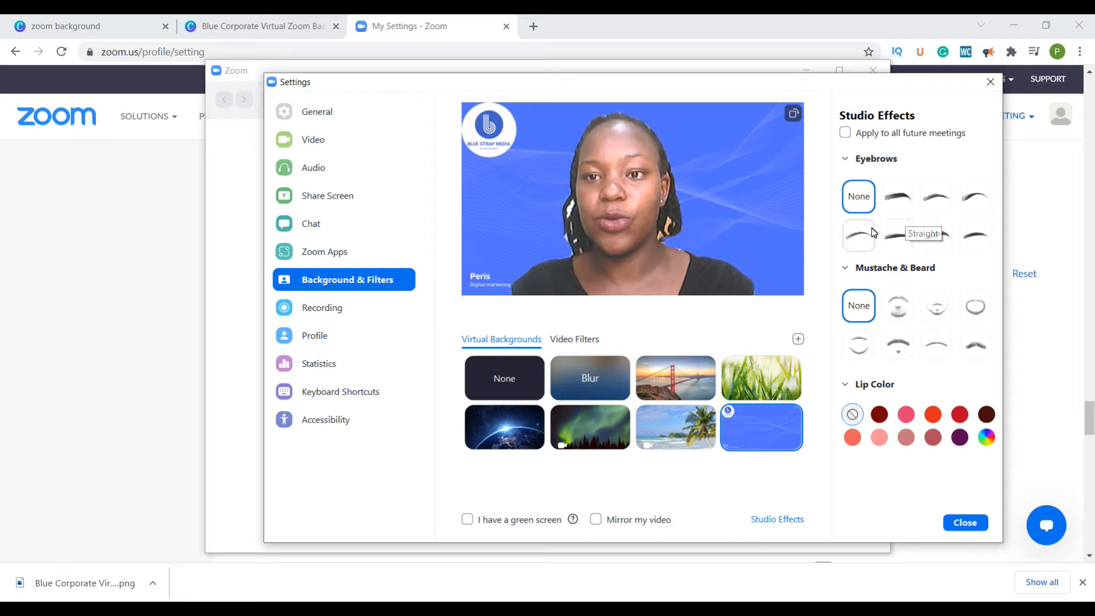
left_click(858, 234)
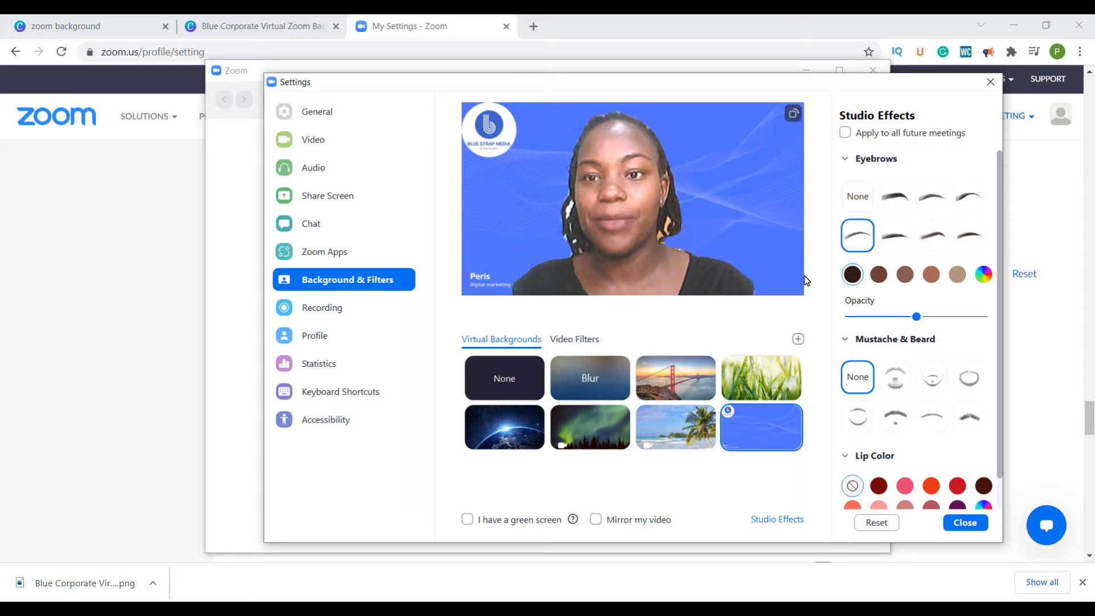
left_click(997, 427)
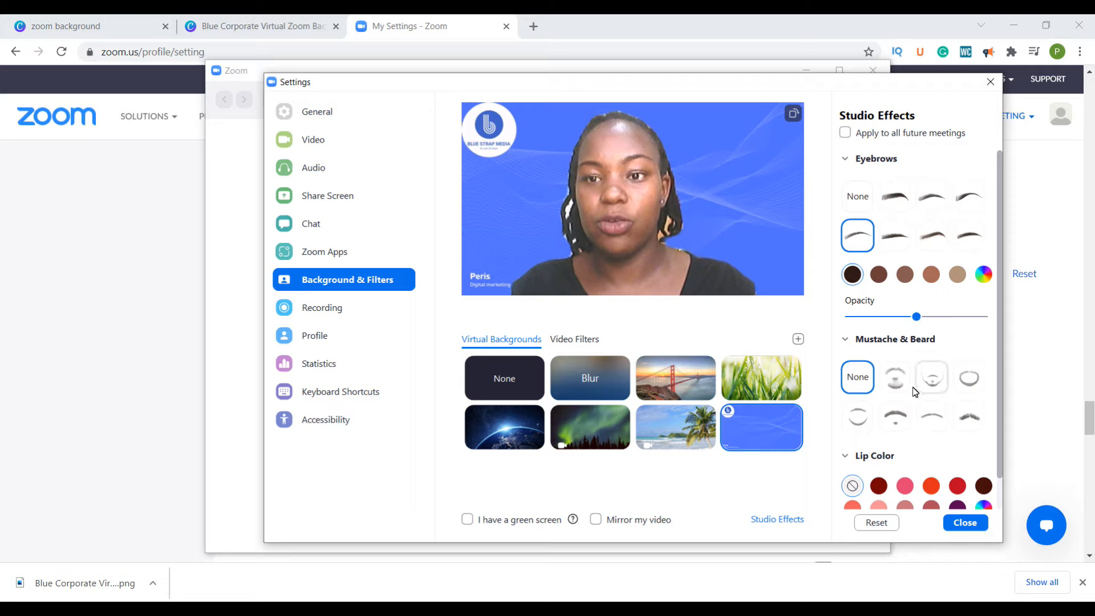
left_click_drag(1001, 417, 1000, 471)
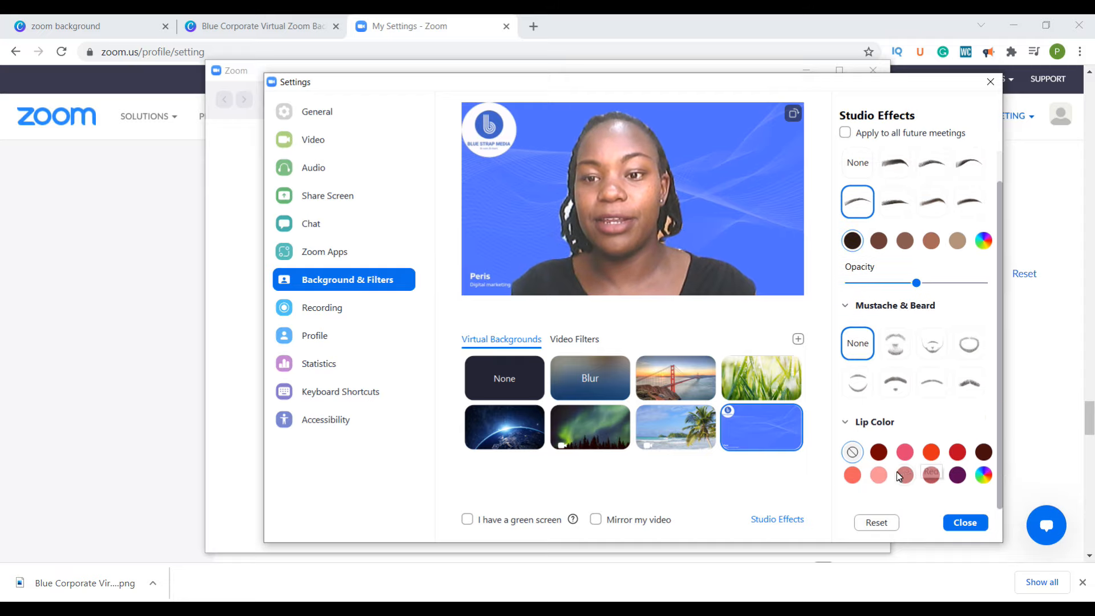
left_click(879, 460)
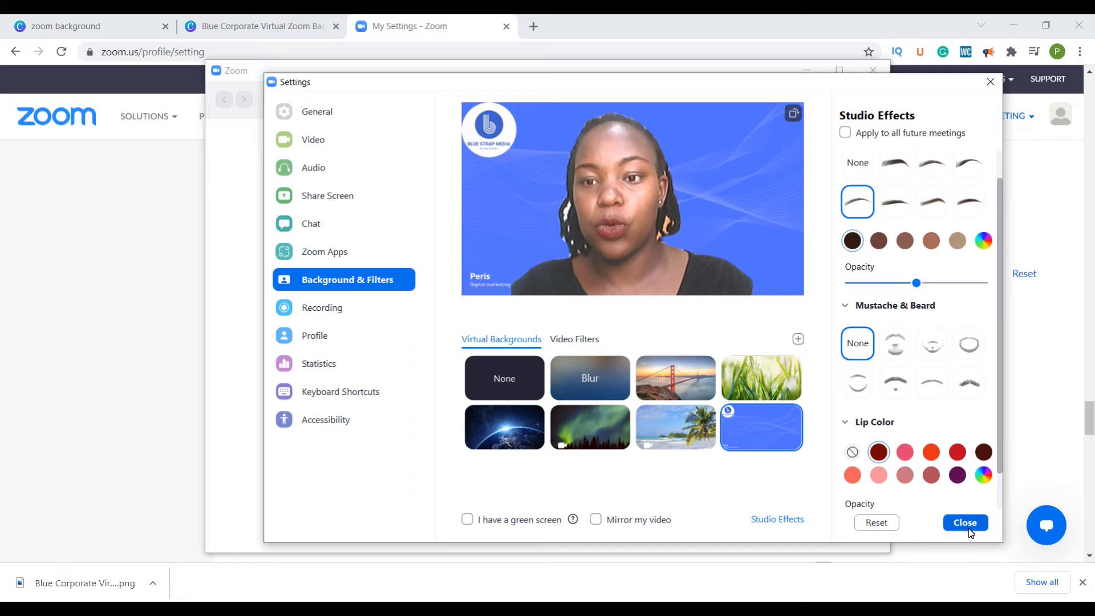
left_click(875, 525)
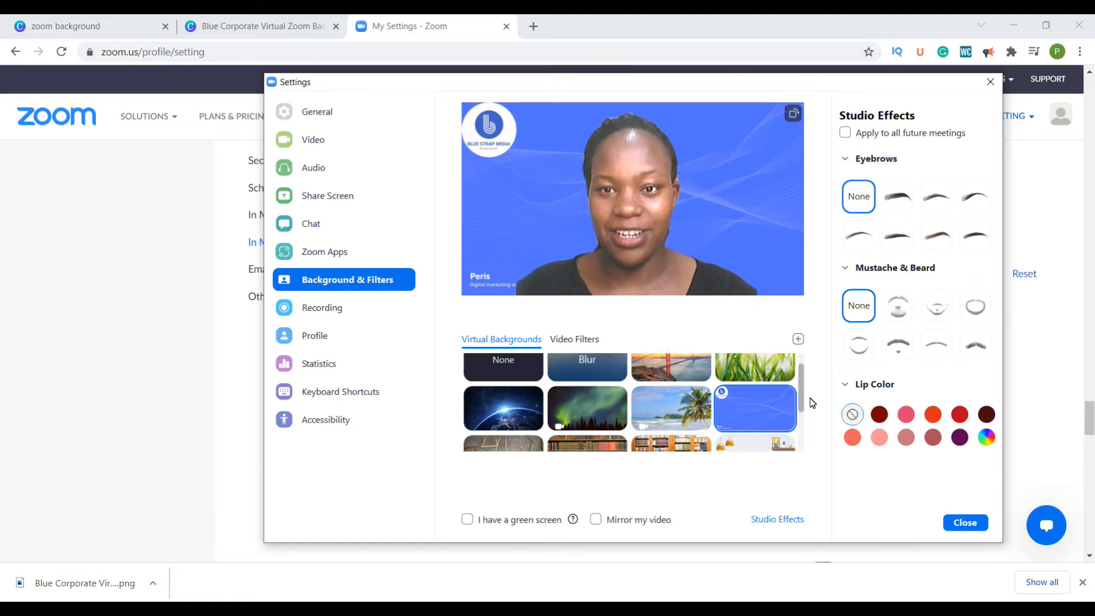
Try the other custom virtual backgrounds one after another and apply "Classroom Zoom Background (2)".
left_click(804, 387)
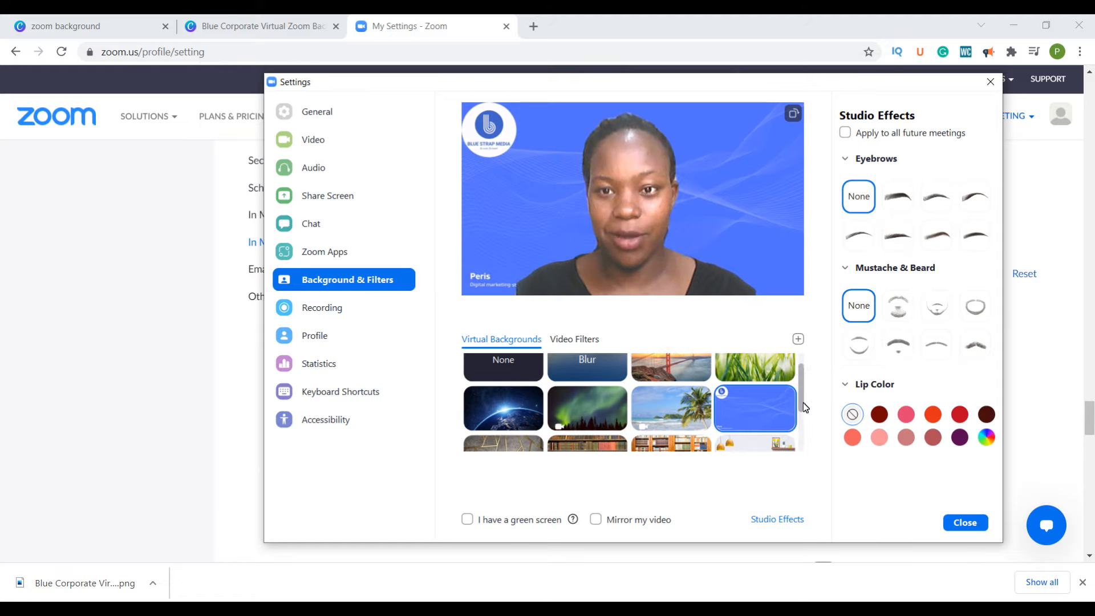
left_click_drag(803, 403, 804, 430)
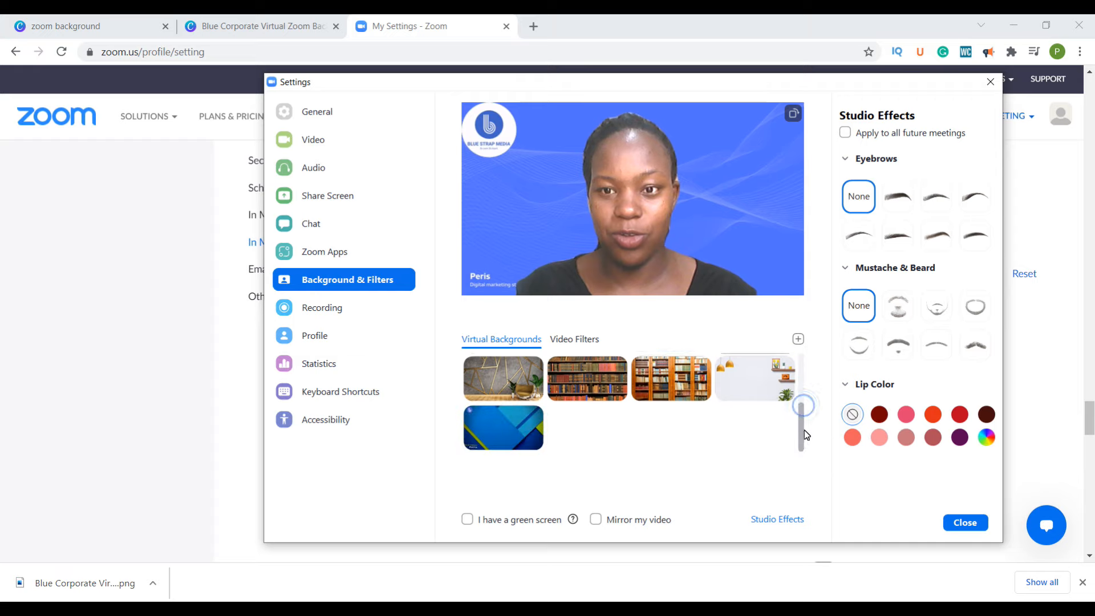
left_click(522, 383)
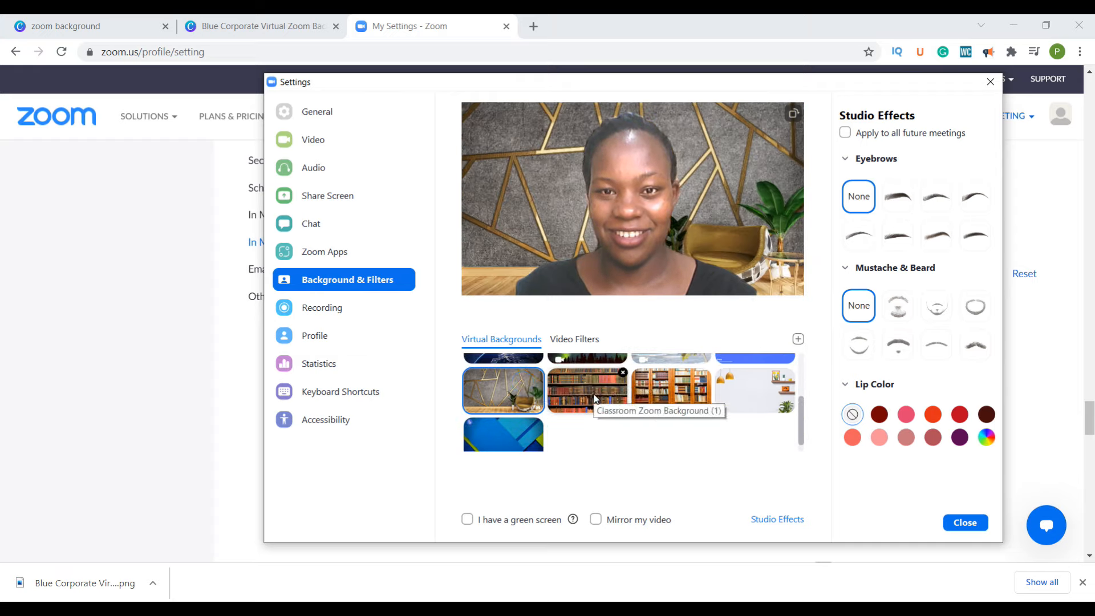
left_click(594, 398)
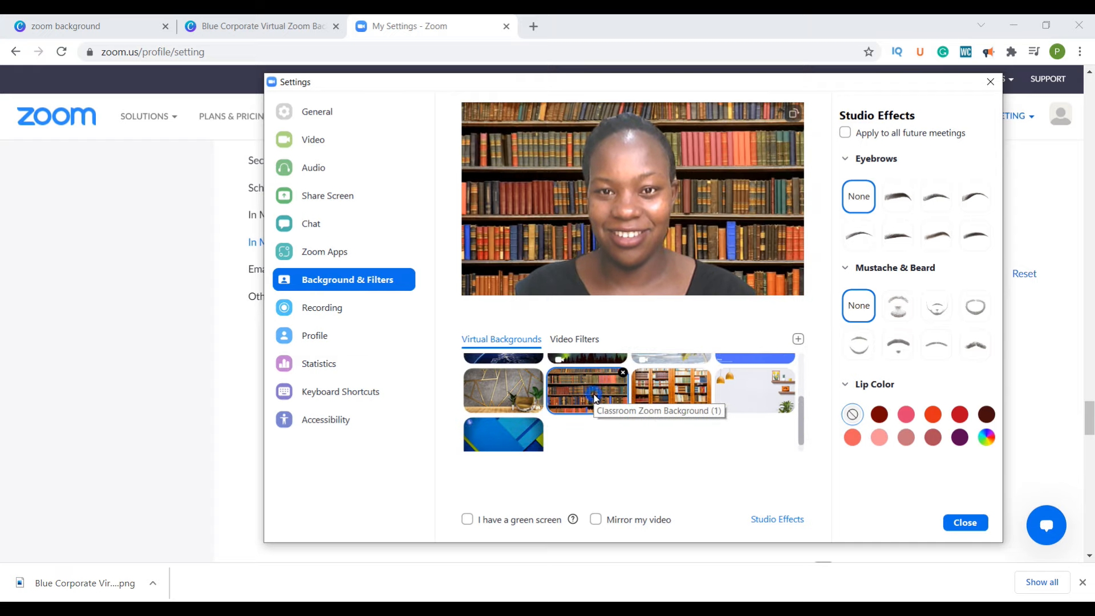
left_click(655, 407)
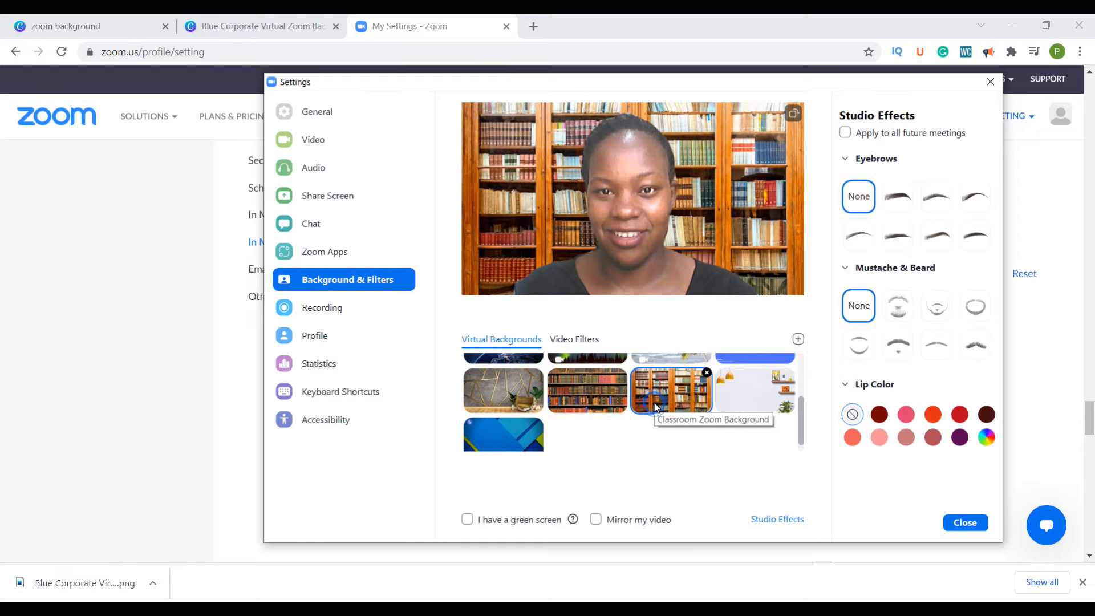
left_click(737, 396)
left_click(495, 431)
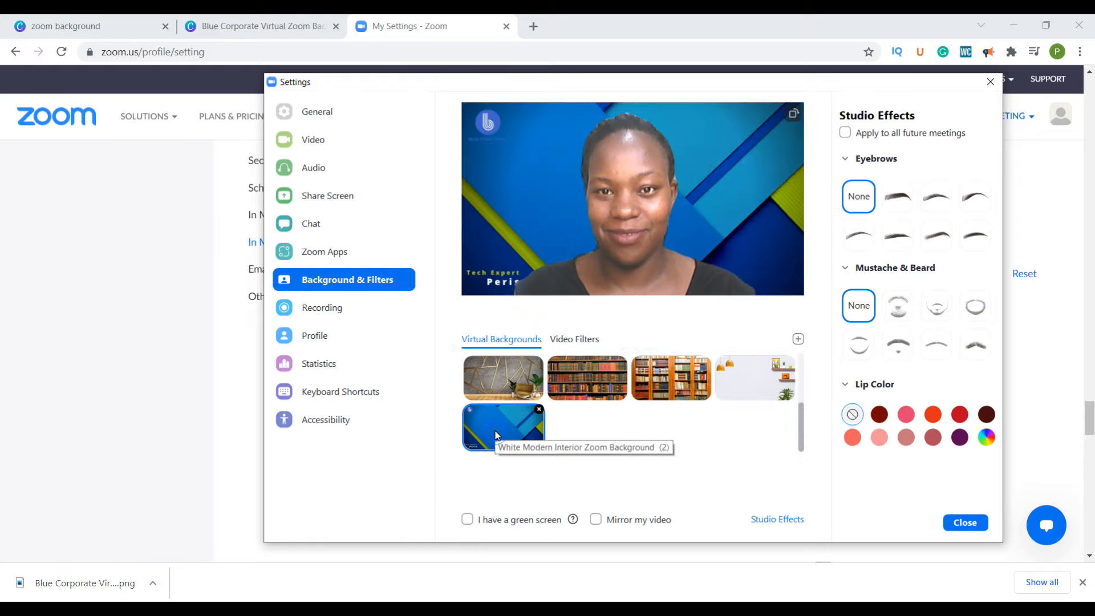
left_click(511, 382)
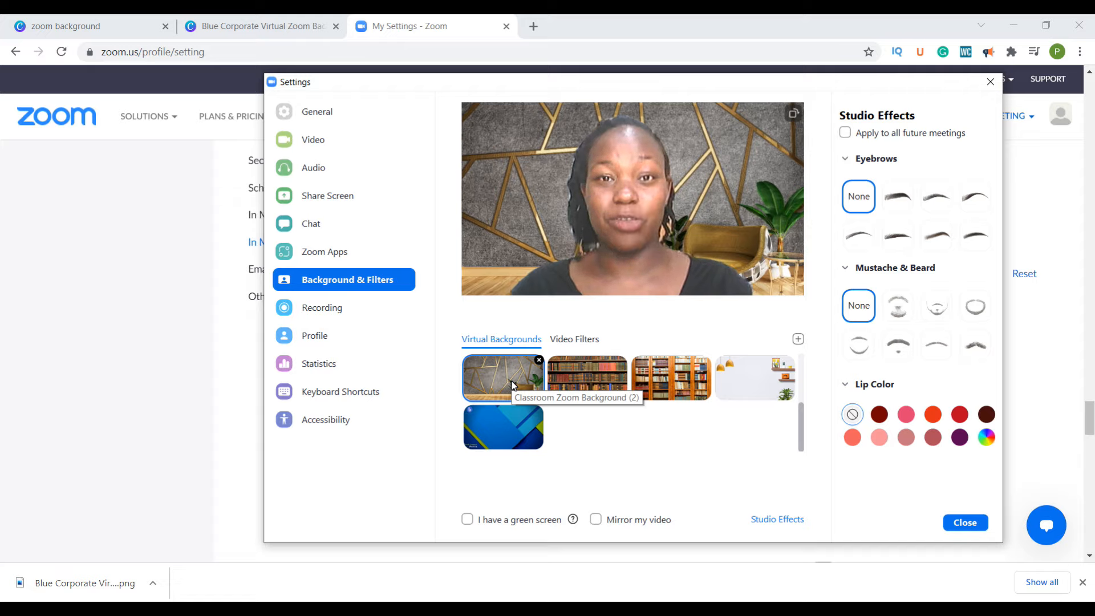